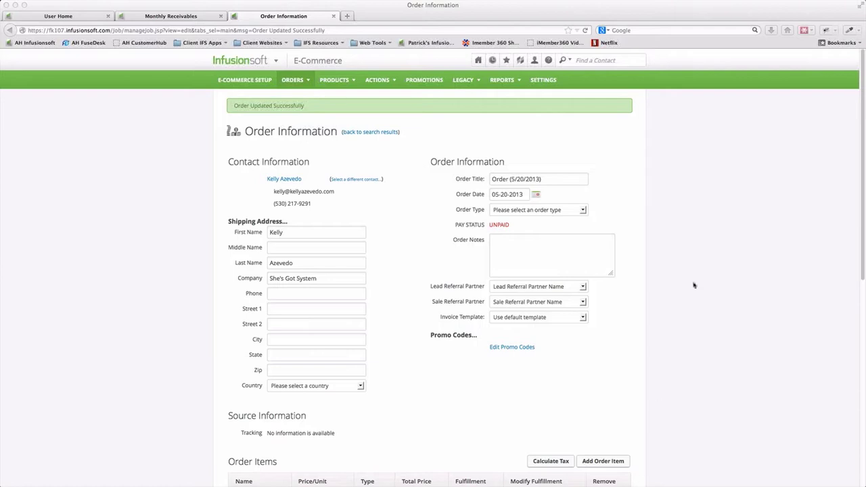
- Go to the e-commerce orders list and start adding a new order
click(696, 237)
mouse_move(306, 88)
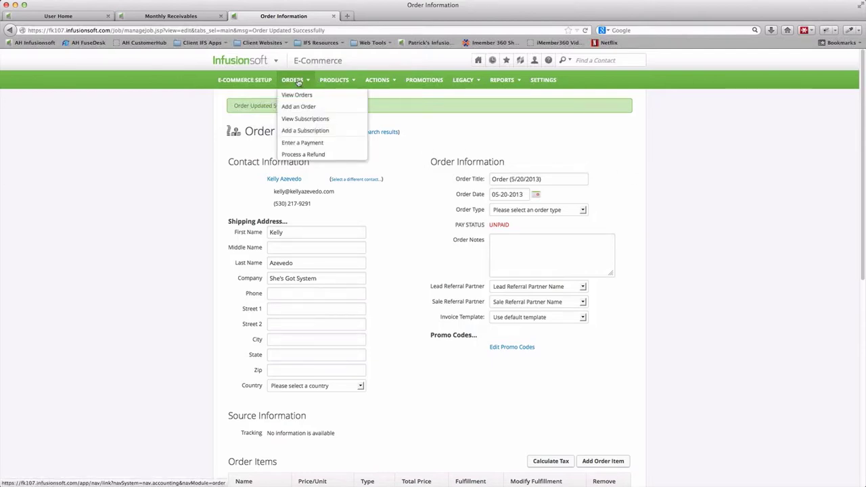
mouse_move(264, 60)
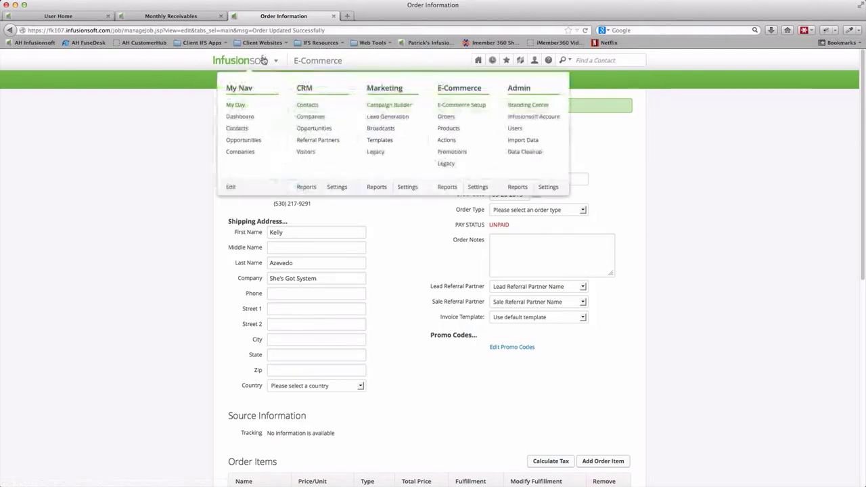
click(458, 117)
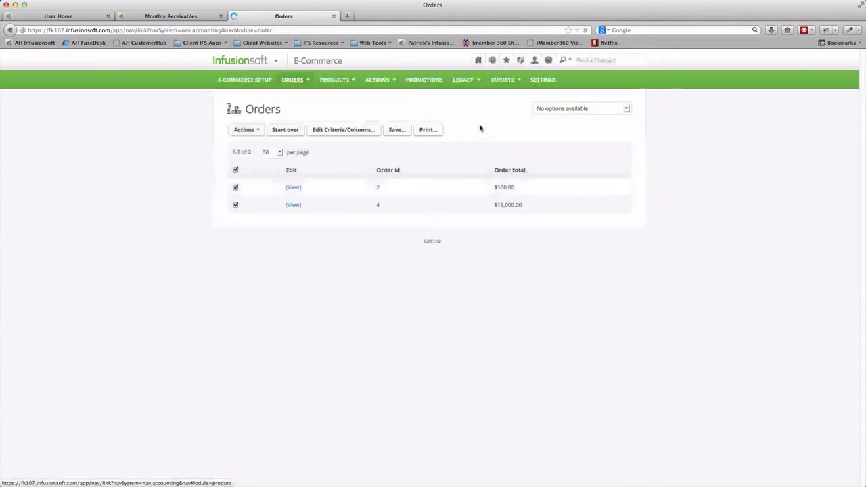
mouse_move(301, 85)
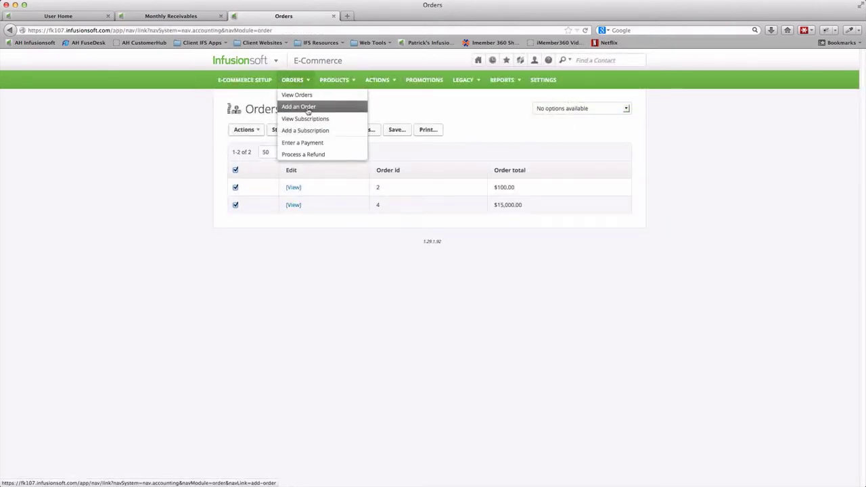
click(308, 108)
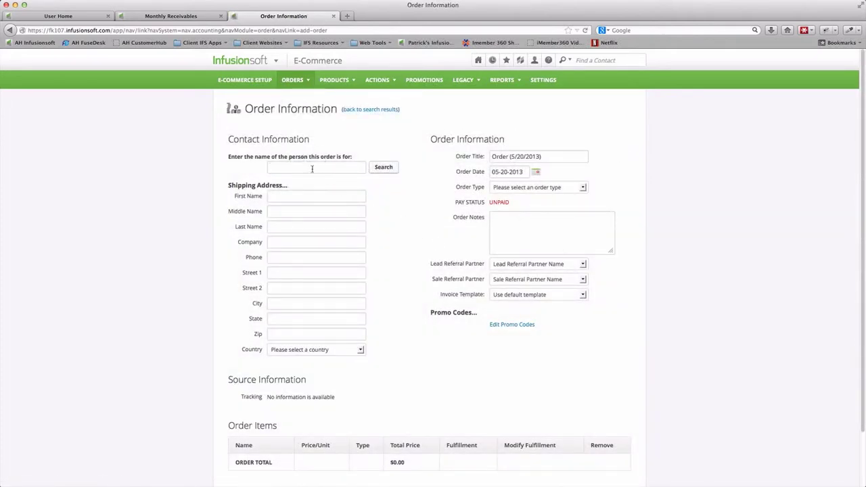
- Look up the customer by first name and assign the matching contact to the new order
click(311, 169)
text(kell)
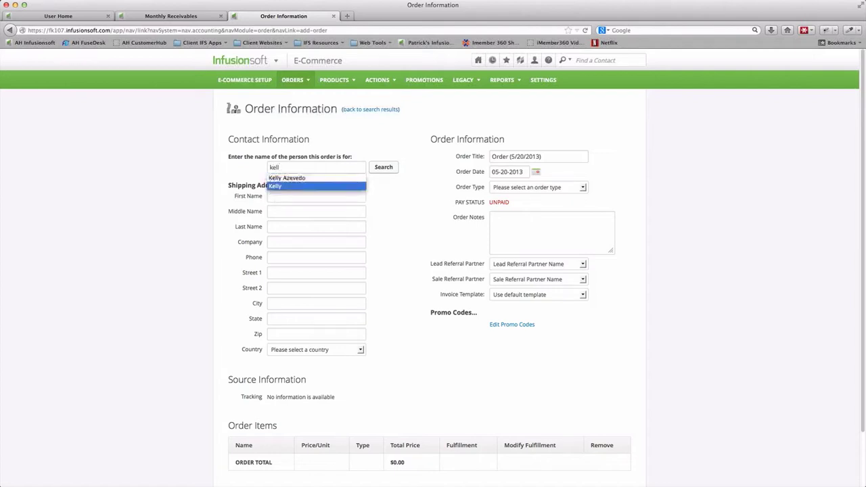
click(316, 185)
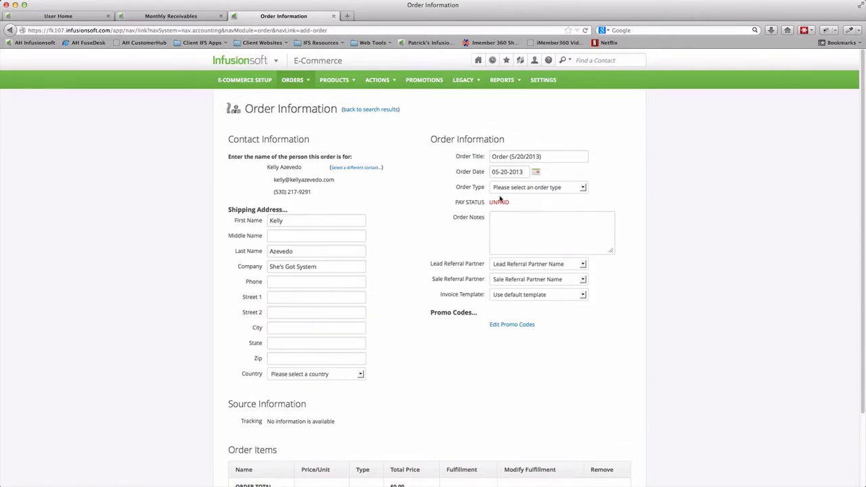
- Check the choices for the sale referral partner and save the new order with its default settings
scroll(634, 210, down, 1)
scroll(593, 231, down, 1)
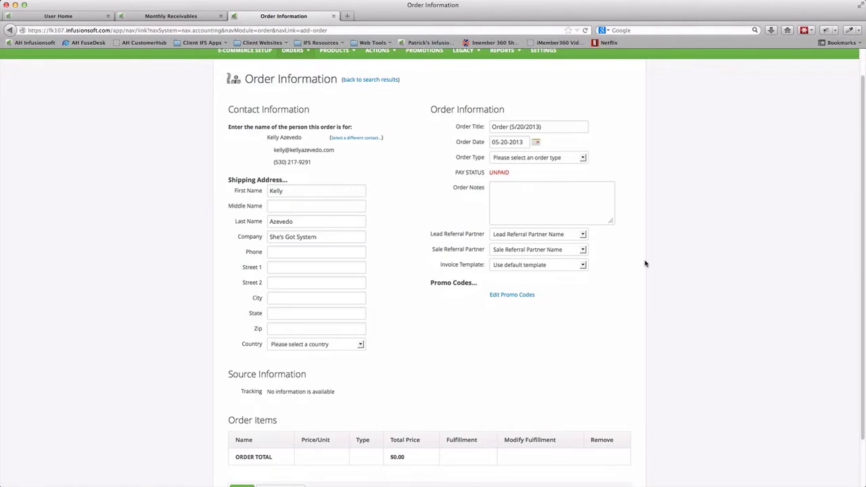
click(565, 252)
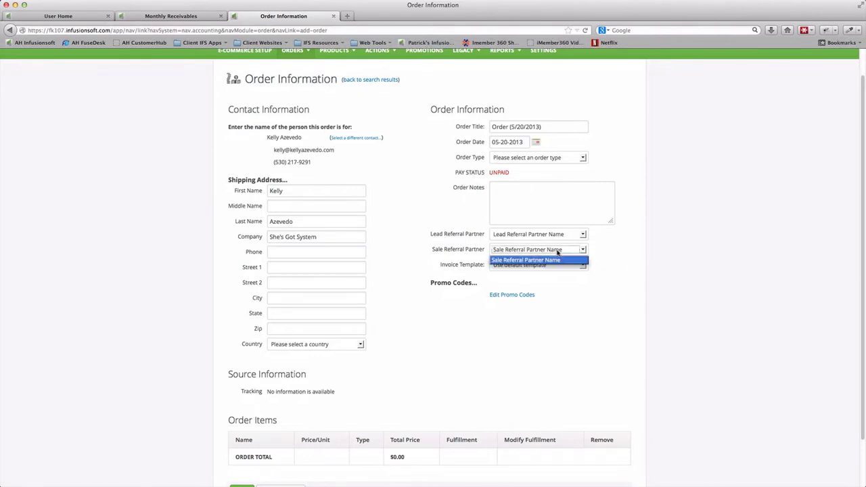
click(626, 260)
scroll(554, 306, down, 2)
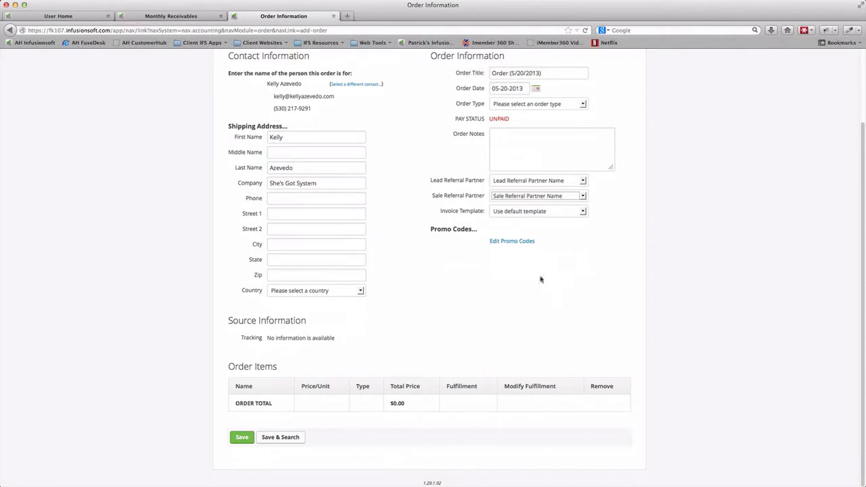
click(242, 437)
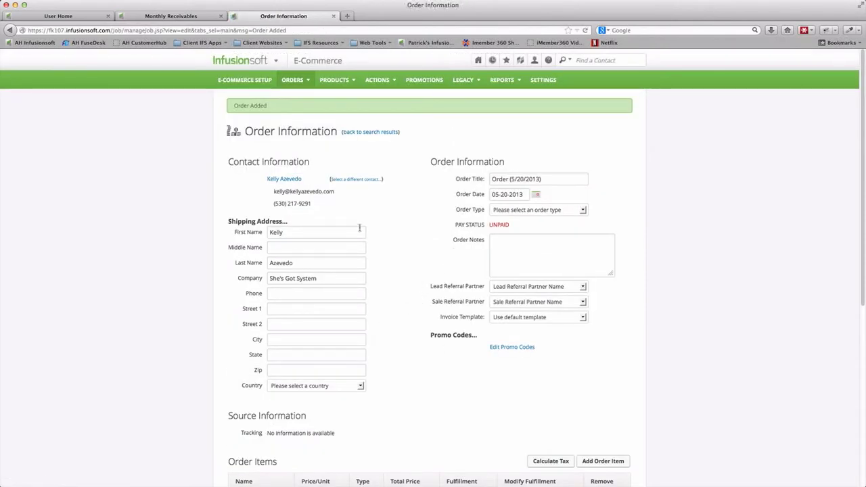
- Start a new order item on the saved order and choose Test Product 3 as its product
scroll(232, 210, down, 8)
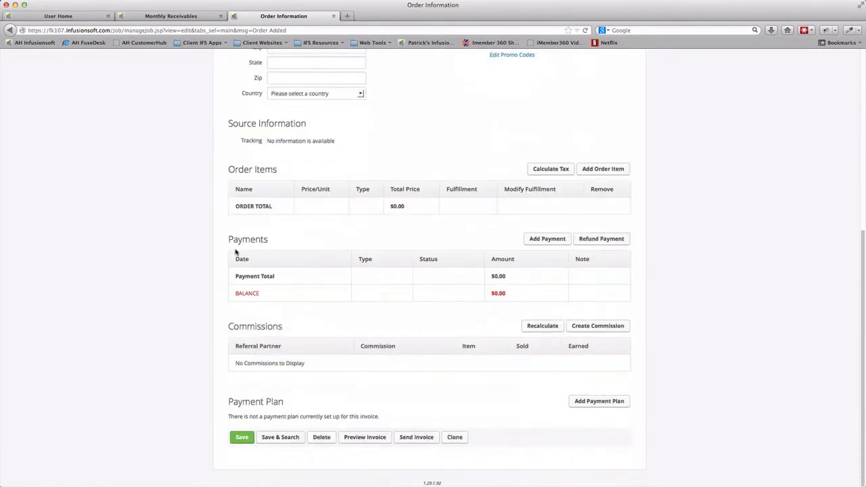
scroll(235, 252, up, 3)
scroll(224, 295, down, 2)
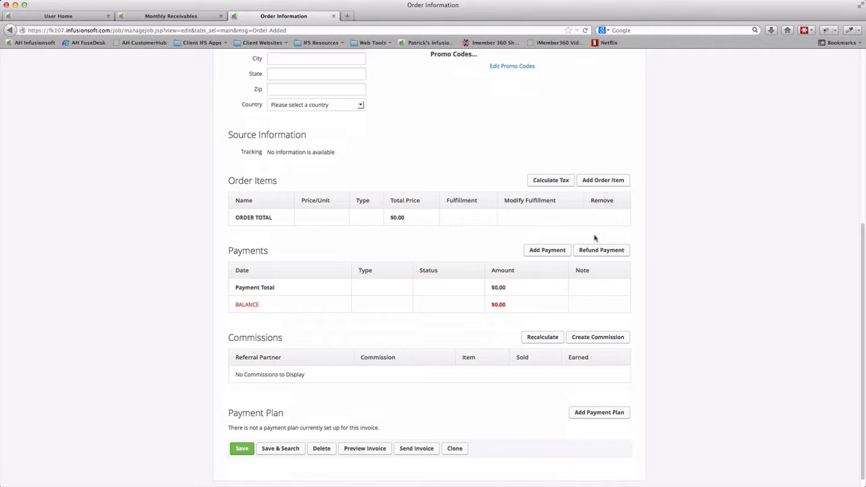
click(609, 184)
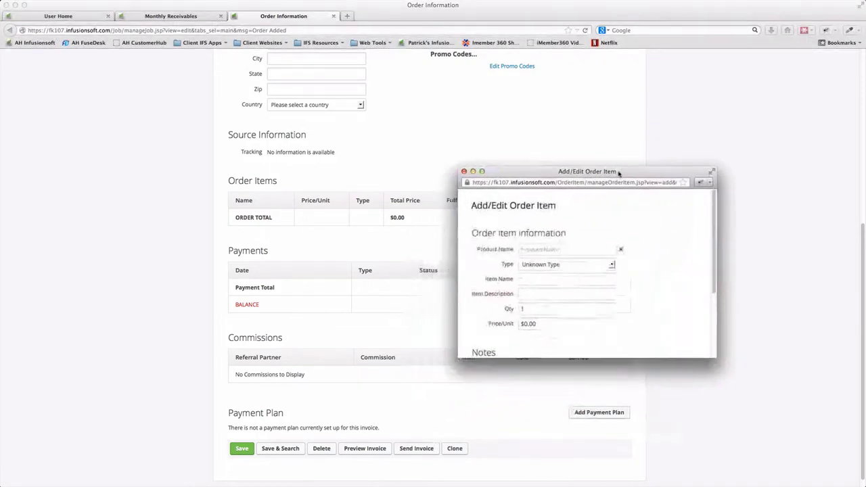
drag(619, 176, 628, 151)
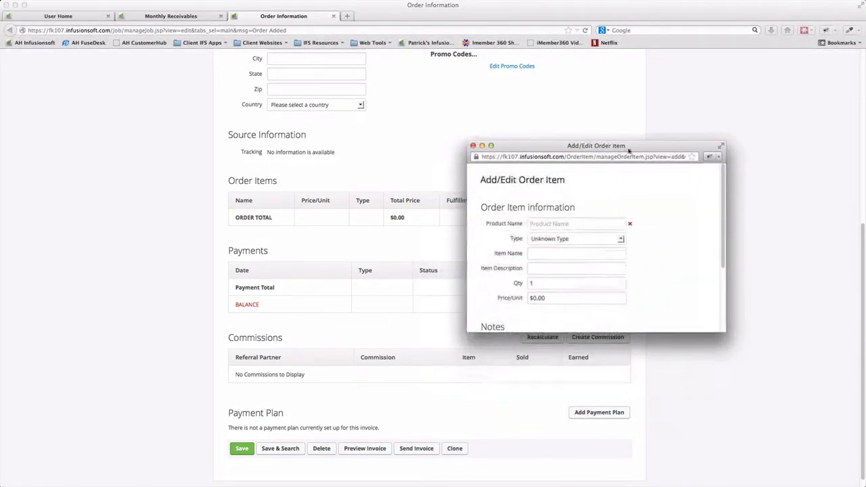
click(571, 225)
click(570, 225)
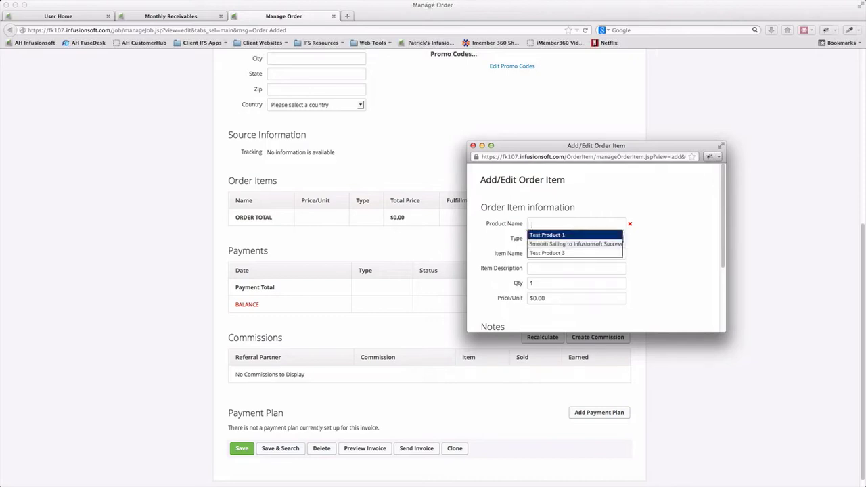
click(572, 254)
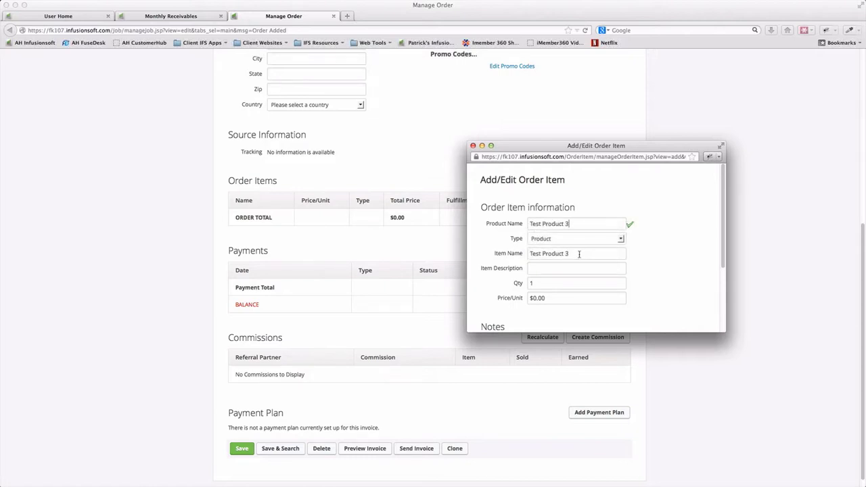
- Name the order item Test Product #4, describe it as Testing, price it at $10000.00 per unit, and save it
drag(596, 145, 594, 113)
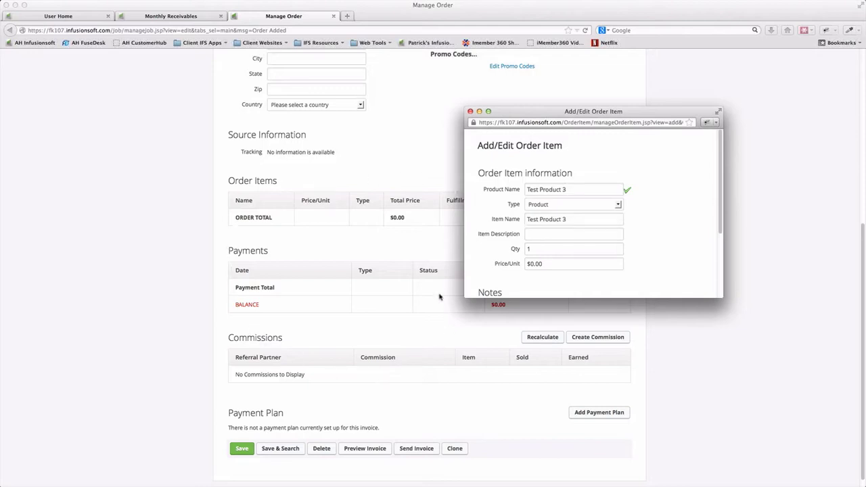
click(582, 219)
key(BackSpace)
text(#4)
click(539, 237)
text(Testing)
click(538, 268)
text(1000)
scroll(674, 264, down, 3)
scroll(653, 234, down, 3)
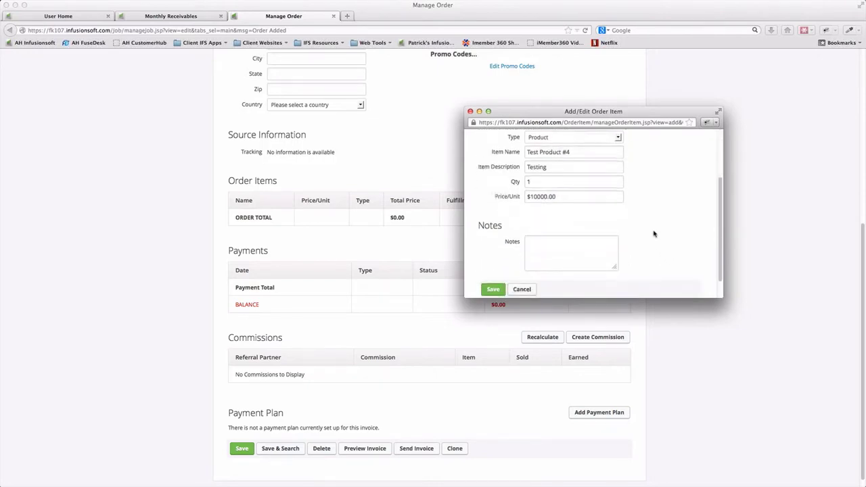
click(485, 269)
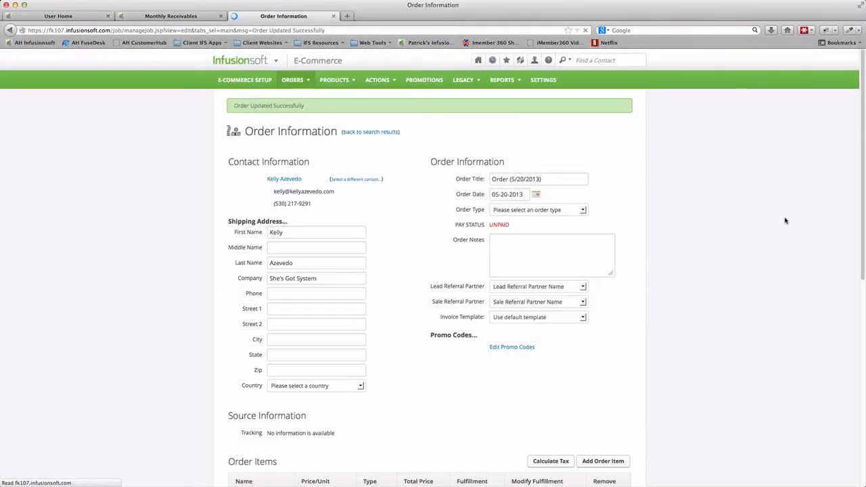
- Reopen the order item, set its price per unit to $8,000.00, and save it
scroll(651, 305, down, 5)
scroll(653, 308, down, 2)
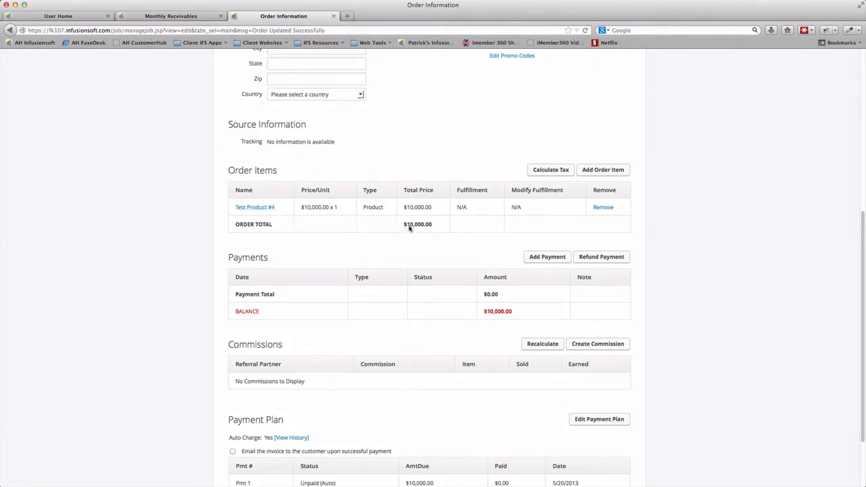
drag(406, 230, 433, 228)
click(474, 249)
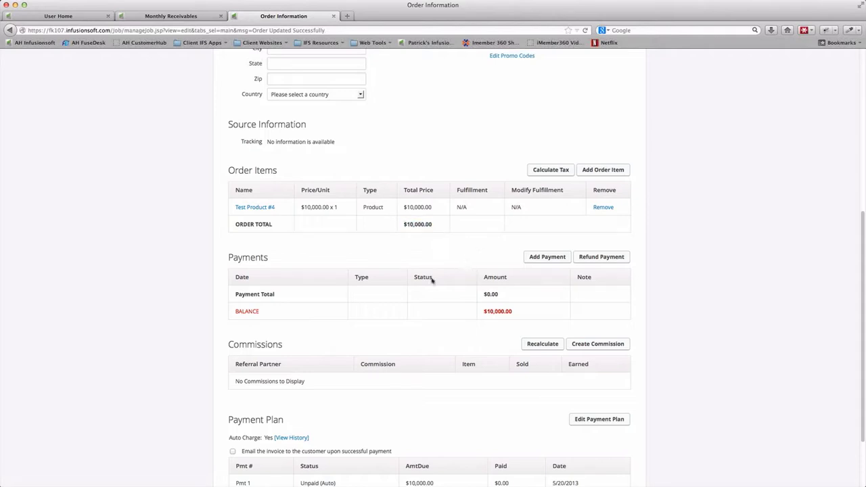
click(264, 210)
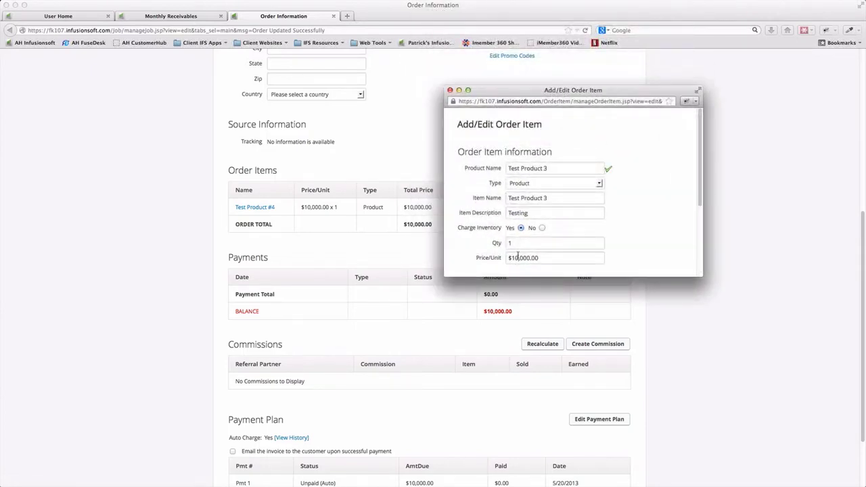
click(518, 257)
key(BackSpace)
key(BackSpace)
text(8)
scroll(514, 250, down, 3)
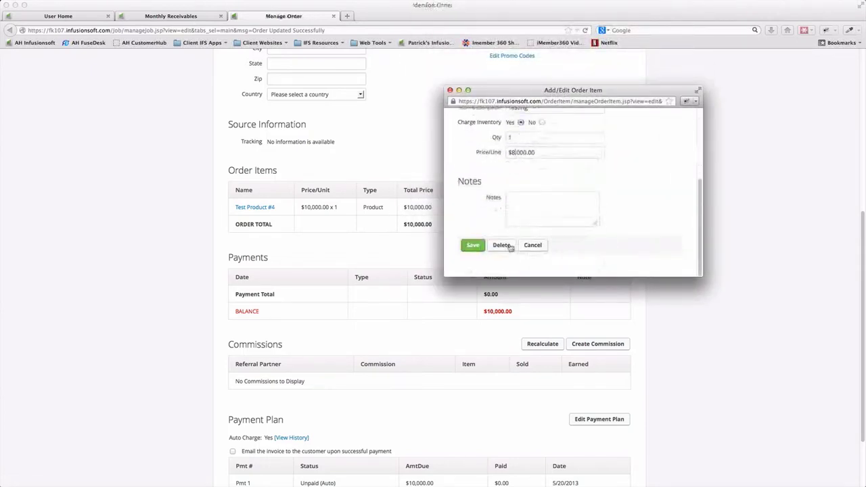
click(472, 246)
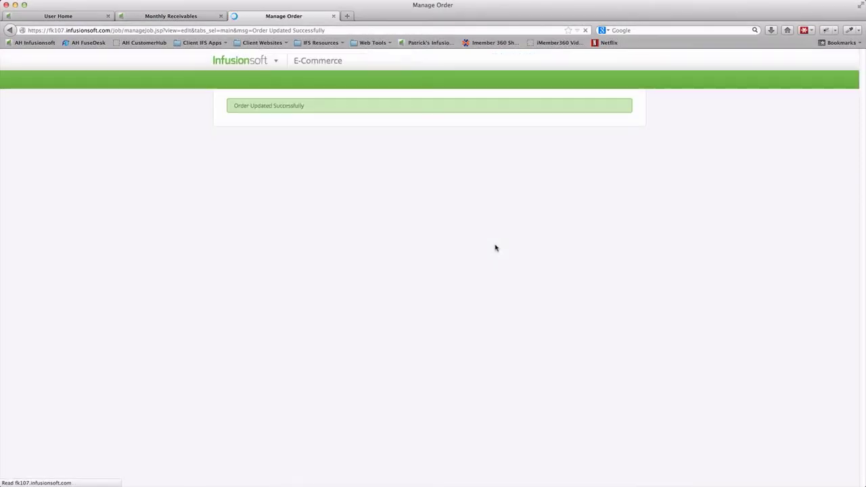
- Start a payment for the order, enlarge the payment window, and set the amount to $4,000.00
scroll(510, 265, down, 8)
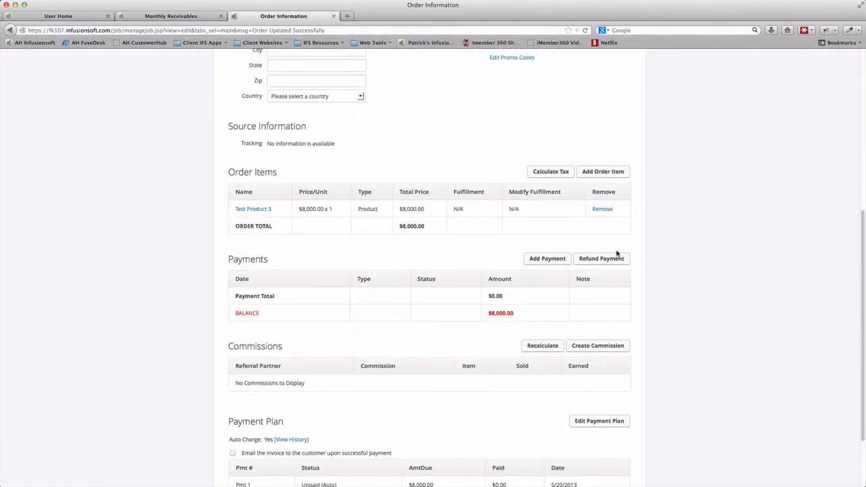
scroll(636, 252, down, 2)
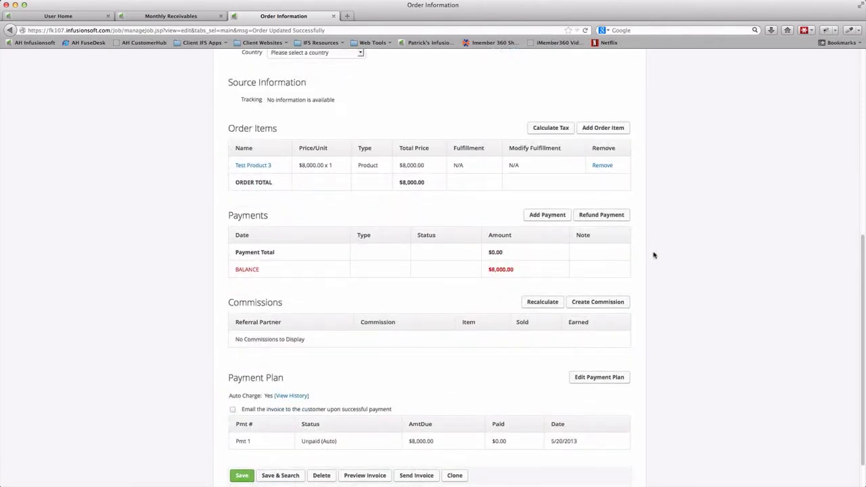
scroll(653, 253, up, 1)
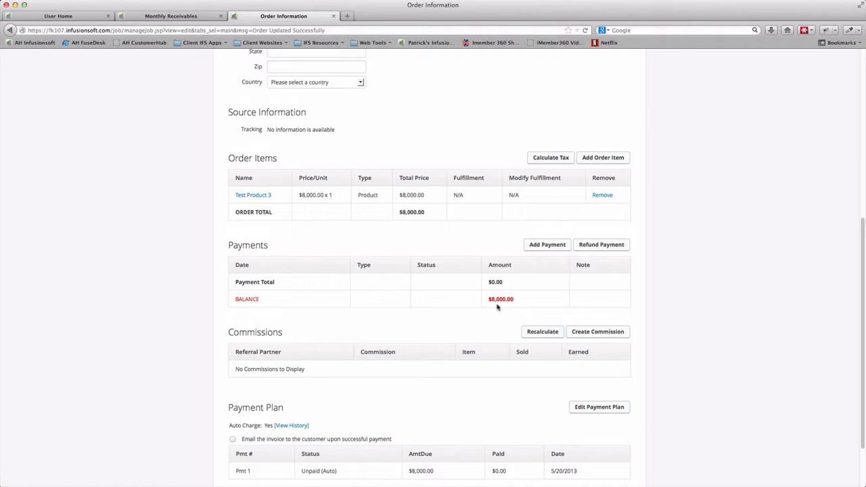
scroll(697, 294, down, 1)
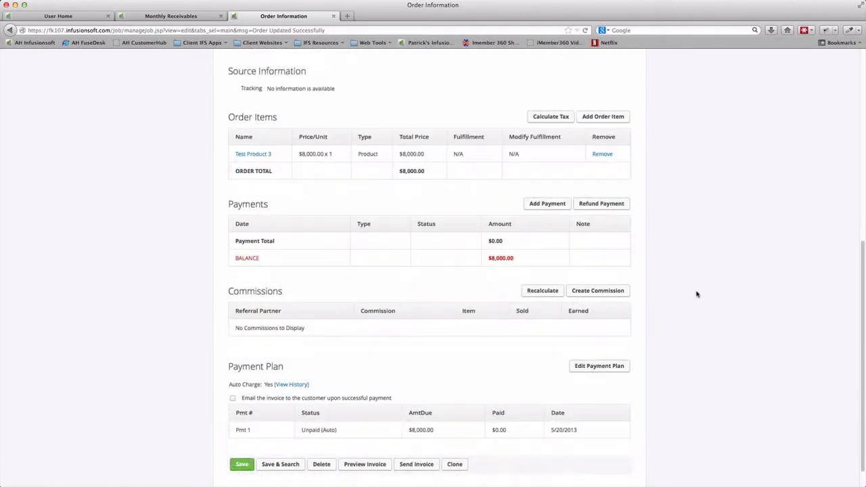
click(548, 203)
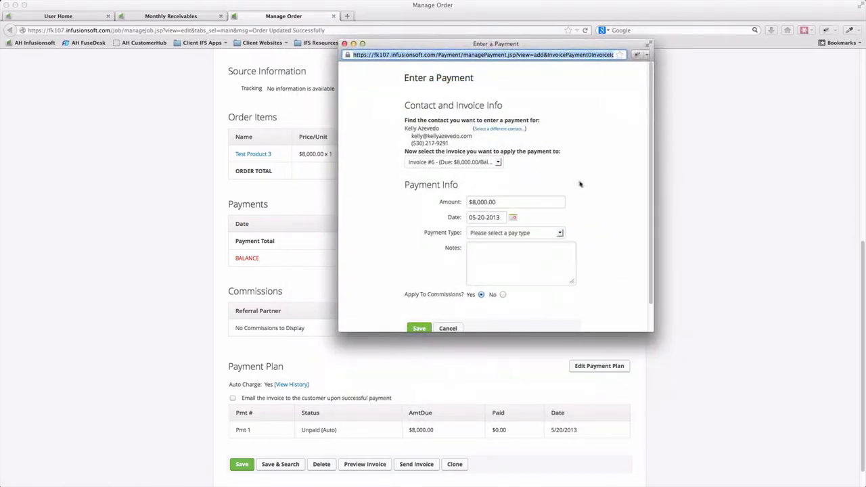
drag(650, 329, 691, 363)
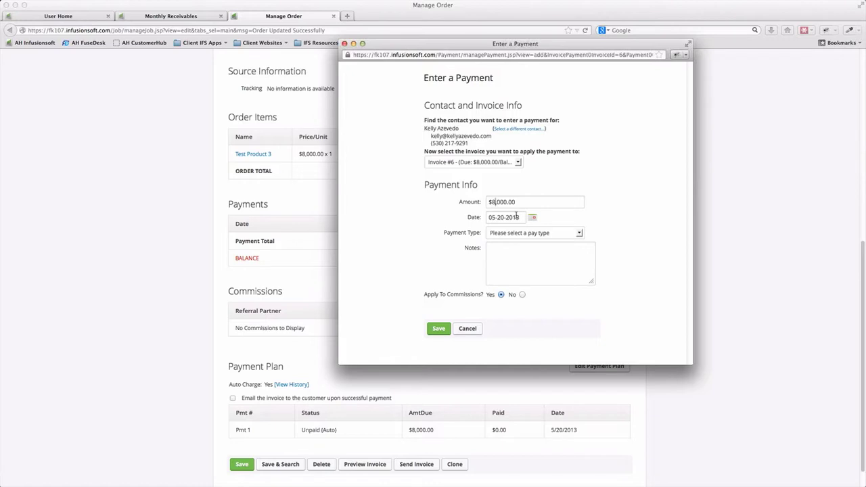
key(BackSpace)
text(4)
- Pick 05-20-2013 as the payment date and choose Credit Card (charge now) as the payment type
click(533, 217)
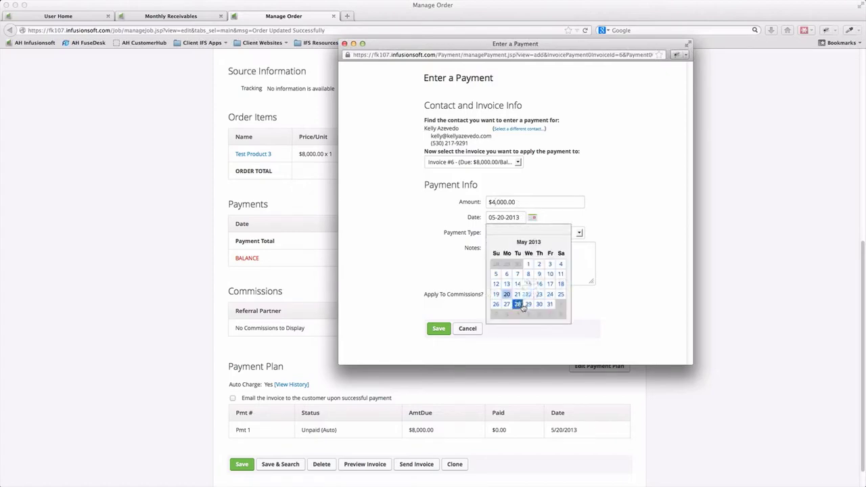
click(513, 299)
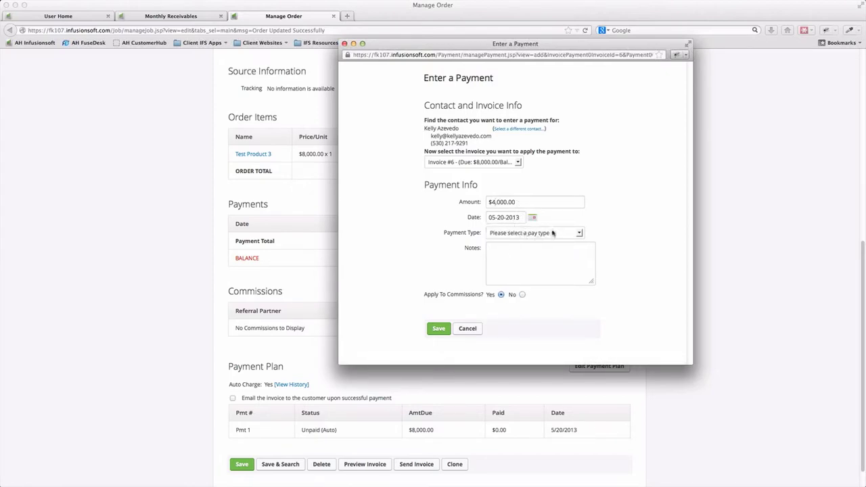
click(579, 234)
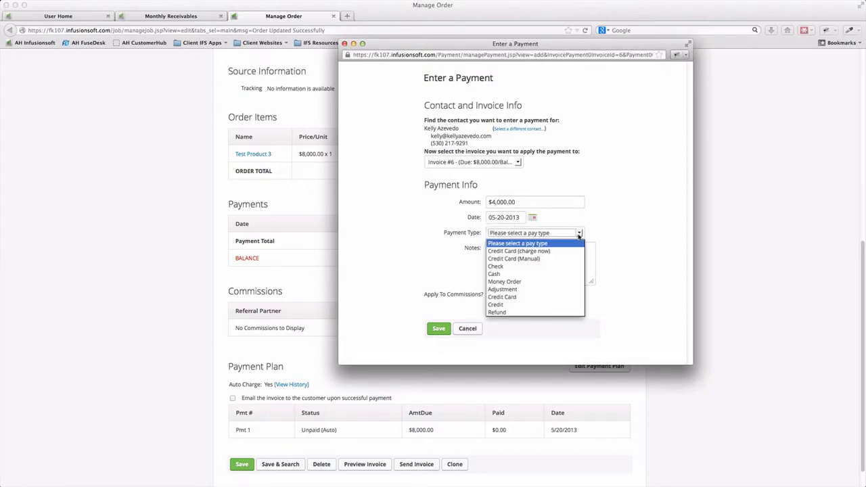
click(579, 234)
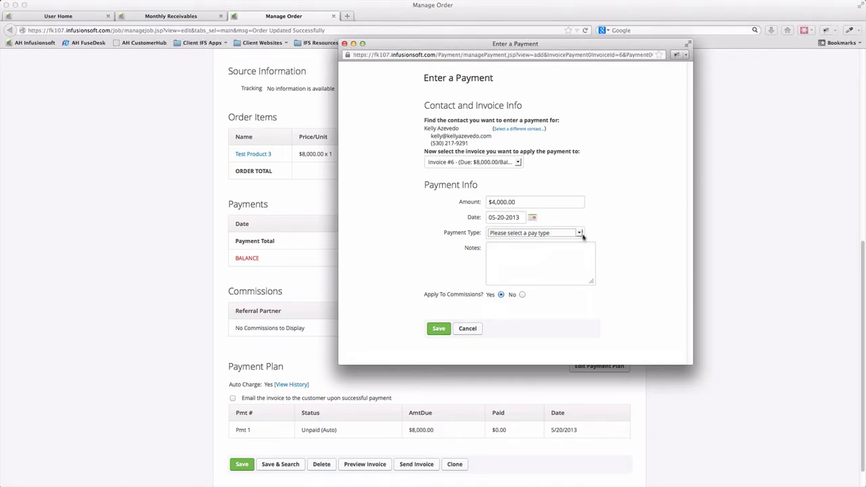
click(581, 234)
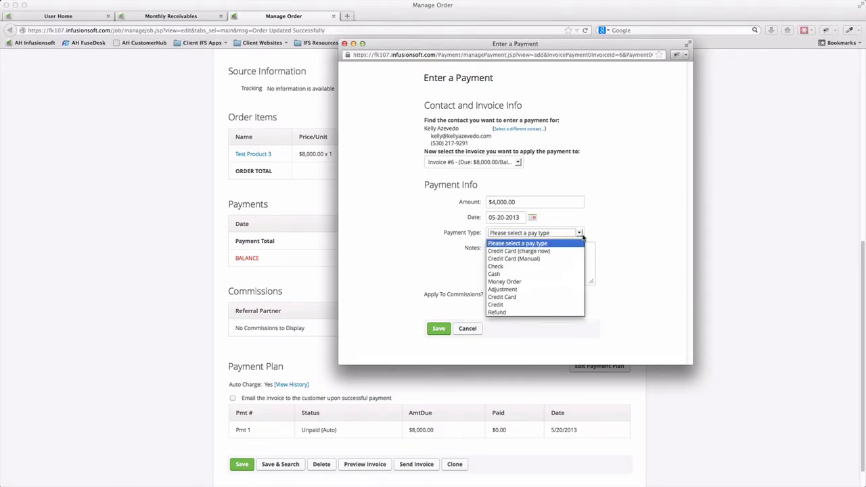
click(556, 252)
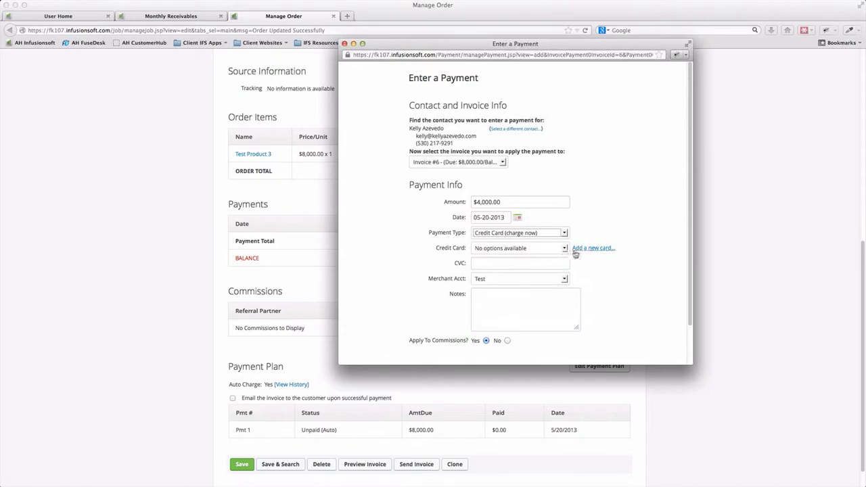
- Check the payment's saved credit card options, inspect the form for adding a new card, and close the form without saving
click(564, 249)
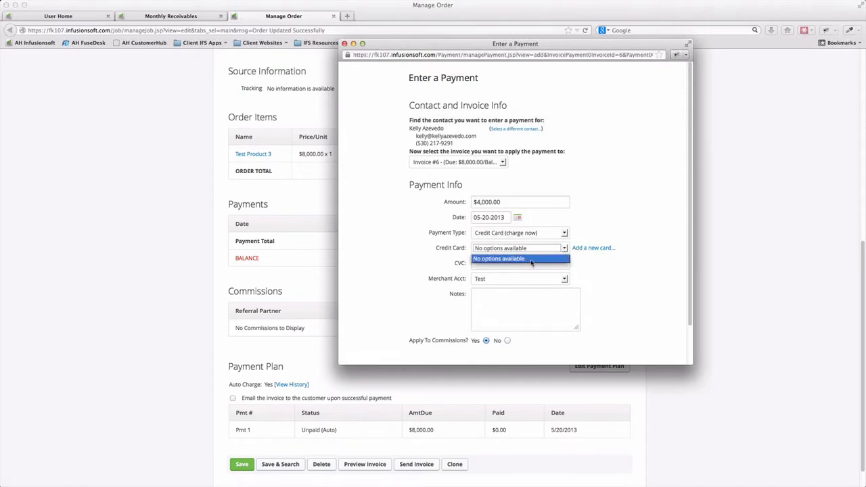
click(601, 271)
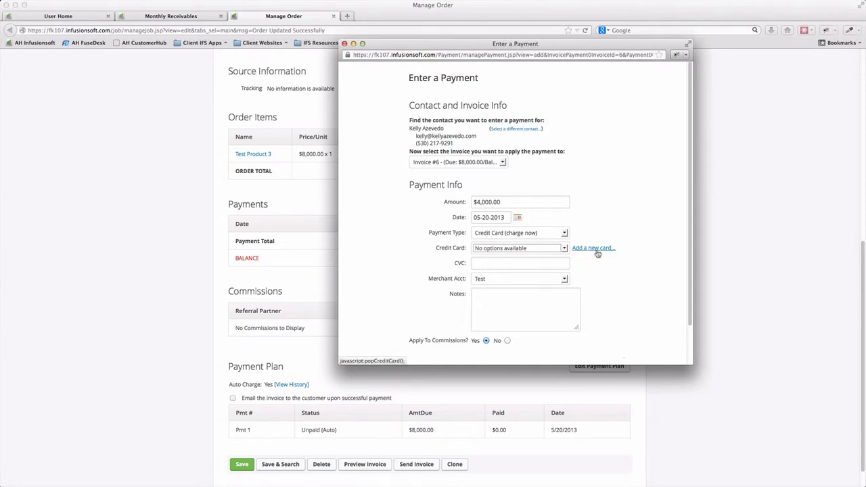
click(596, 248)
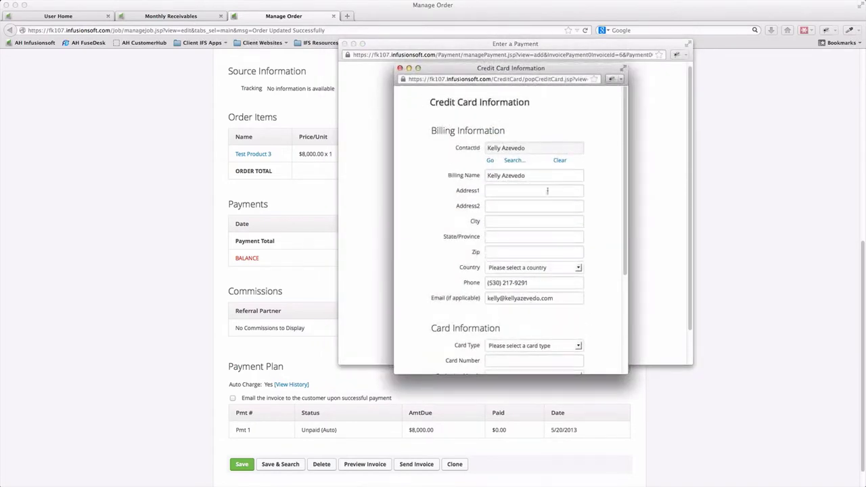
scroll(531, 195, down, 5)
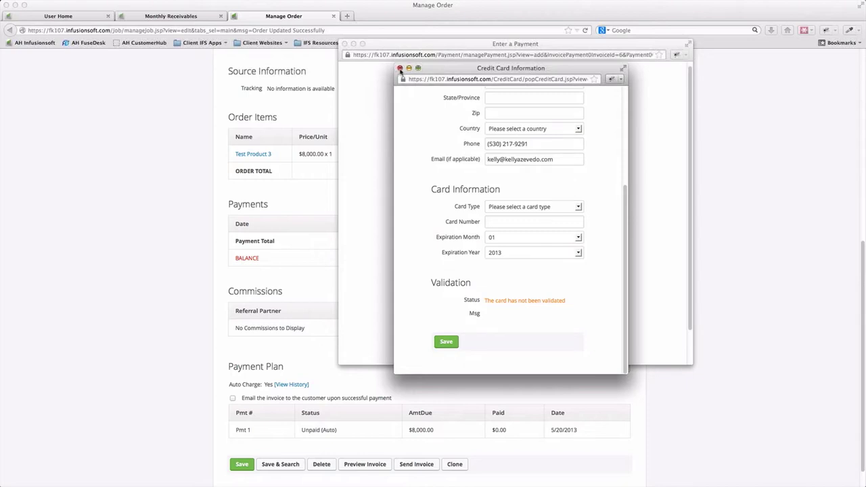
click(400, 69)
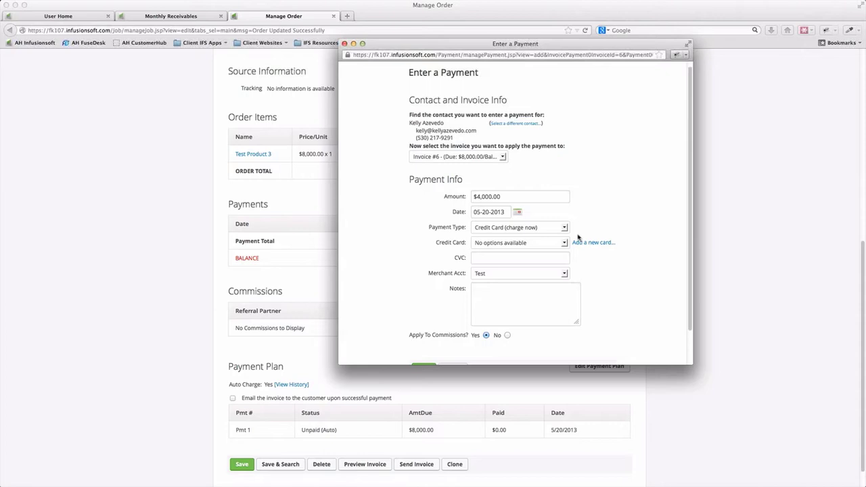
- Set the payment type to Credit Card (Manual), add the note "Payment was made via Paypal", and save the payment
click(520, 228)
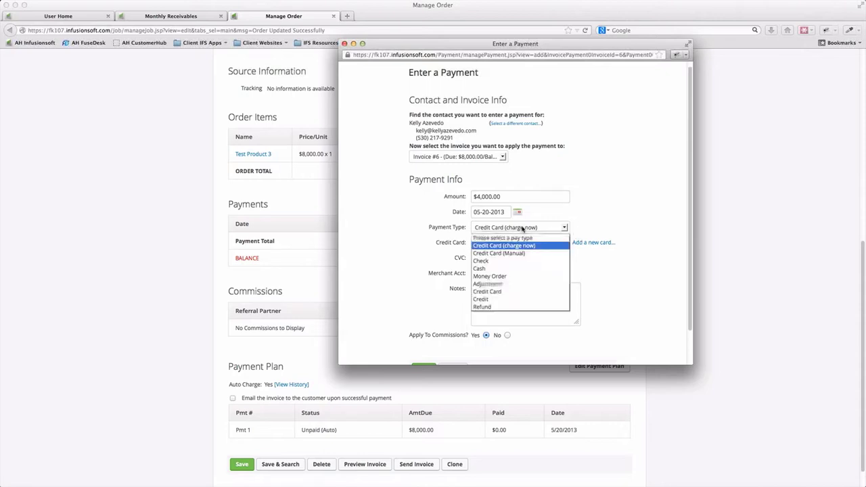
click(525, 254)
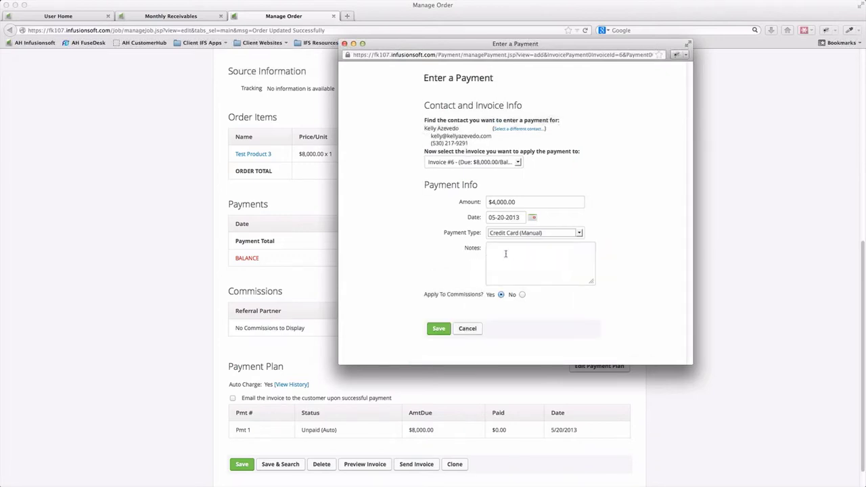
click(507, 252)
text(Payment was made vi)
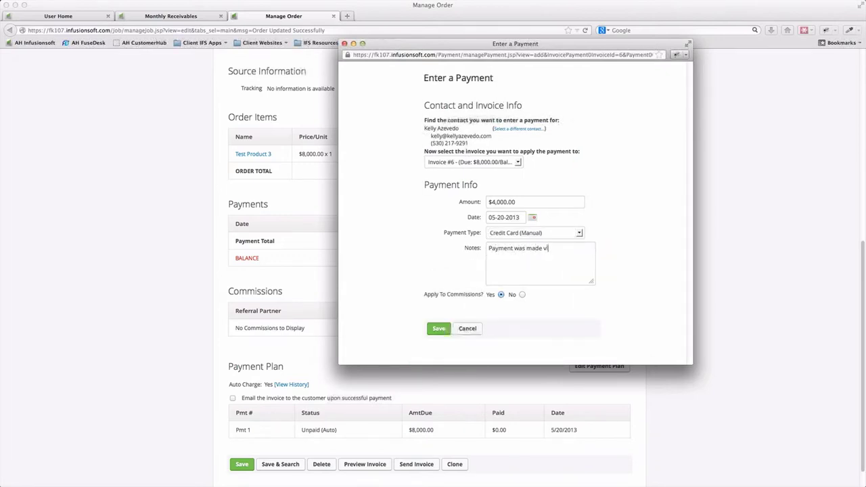
text(a Paypal)
click(438, 328)
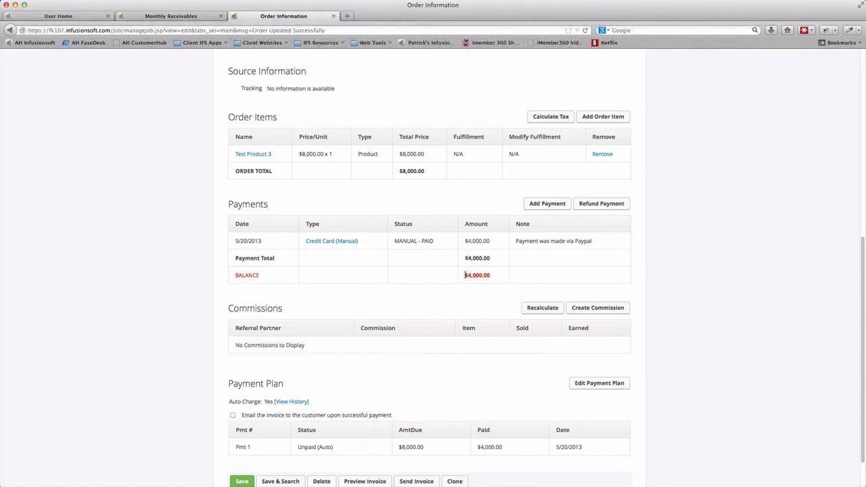
- Review the order's outstanding balance and its payment plan
drag(464, 275, 495, 278)
click(593, 279)
scroll(638, 281, down, 1)
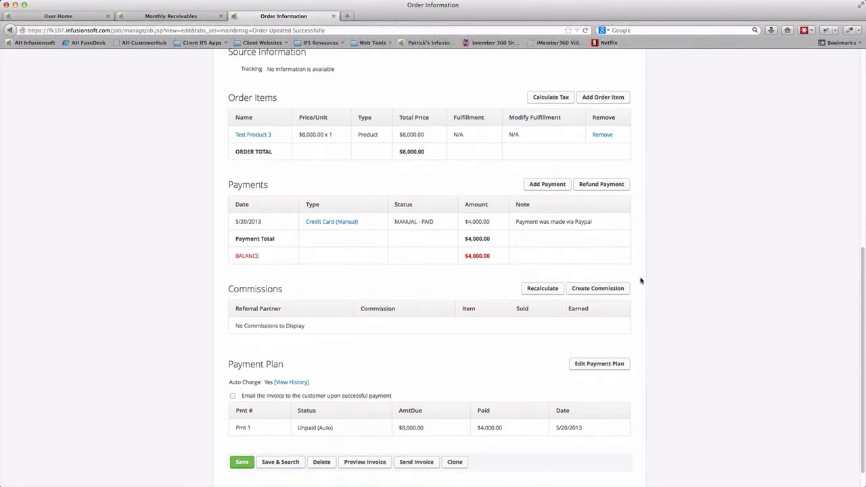
scroll(641, 280, down, 1)
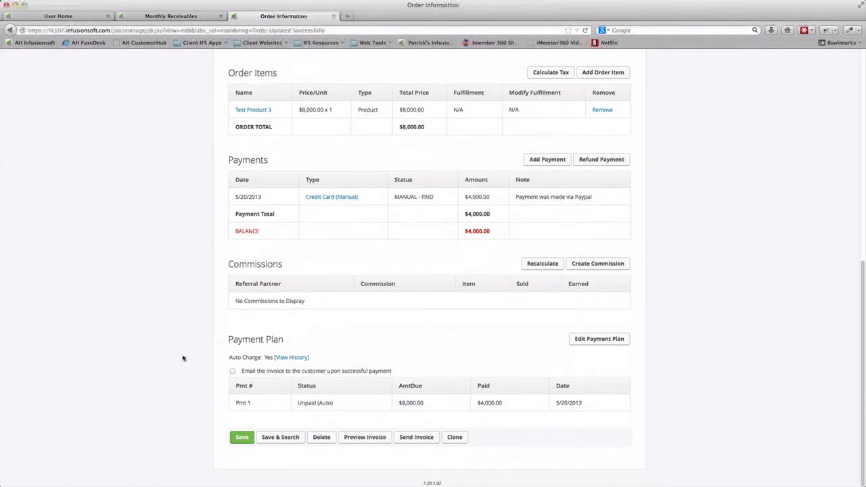
- Preview the order's invoice and look at the form for emailing it, returning to the order without sending
click(378, 440)
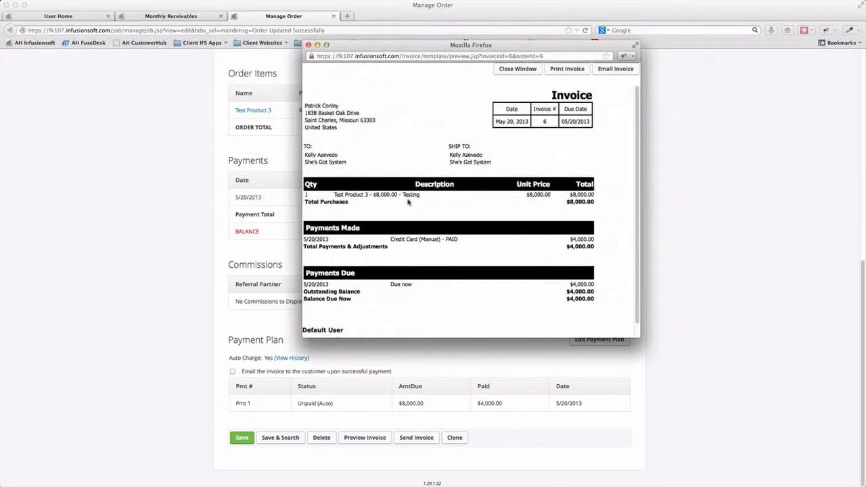
scroll(361, 142, down, 1)
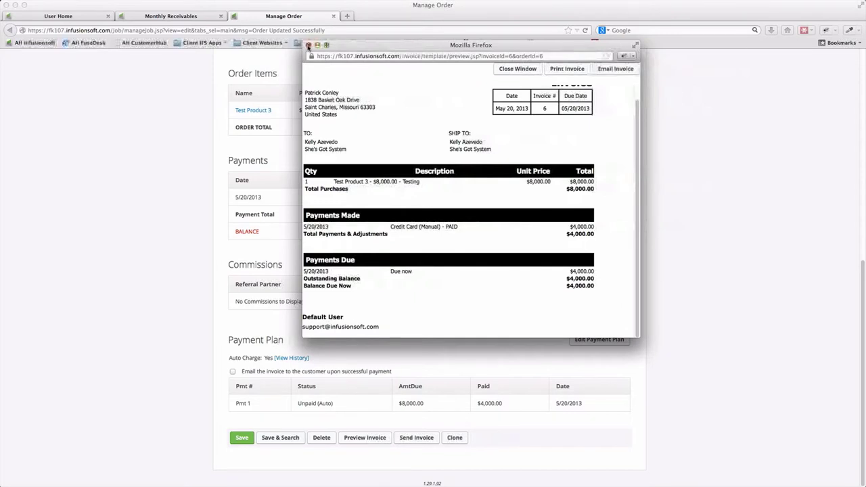
click(308, 45)
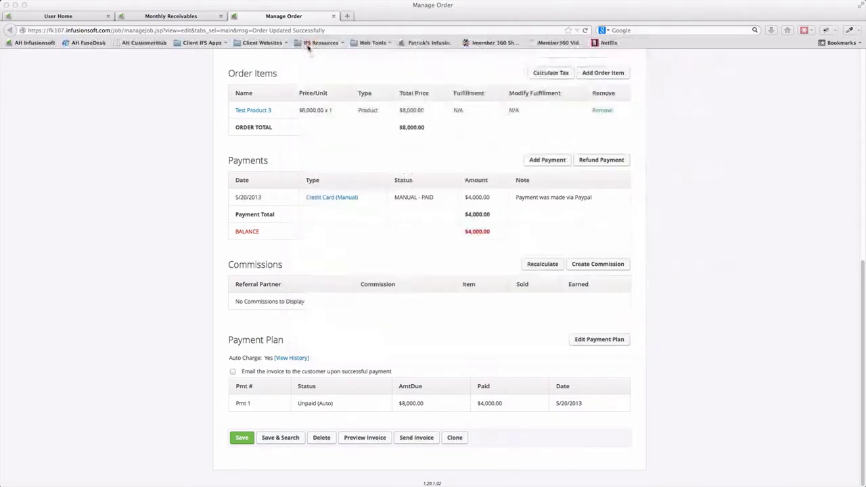
click(408, 438)
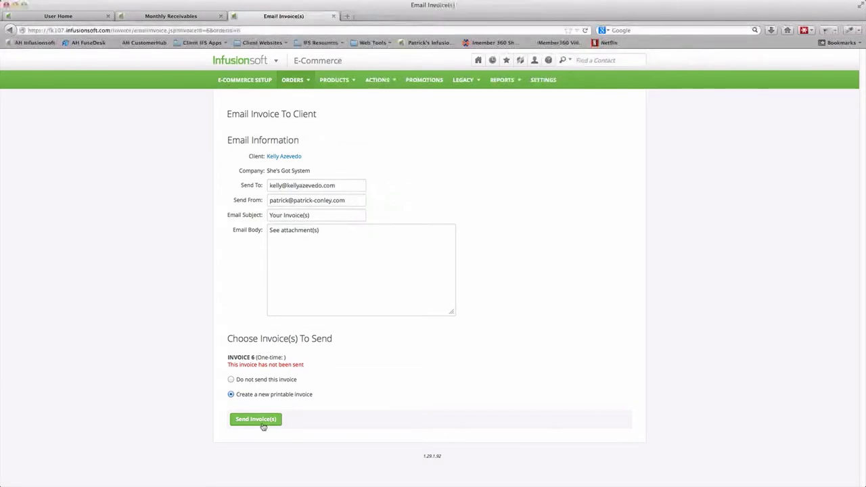
click(9, 30)
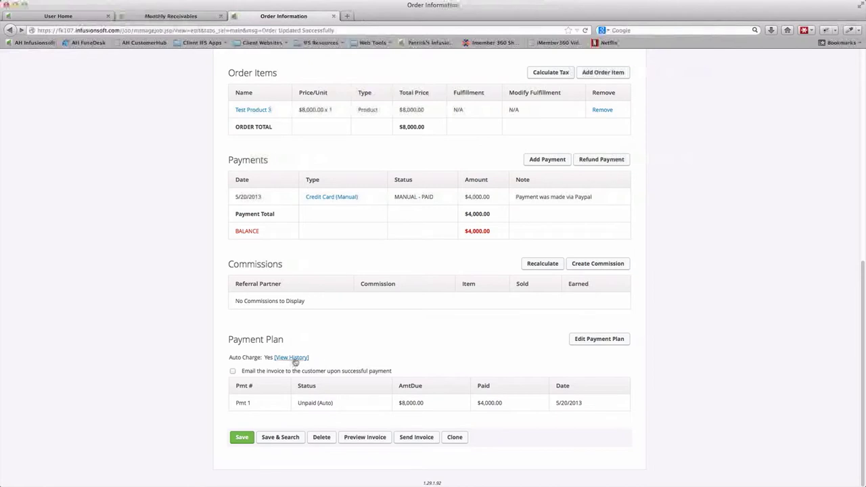
- Open the order's payment plan for editing and set the number of payments to 2
click(602, 341)
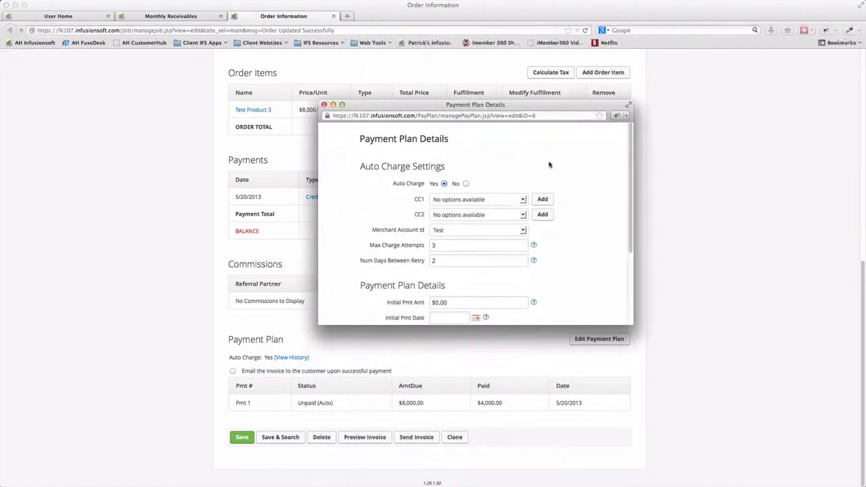
scroll(534, 182, down, 3)
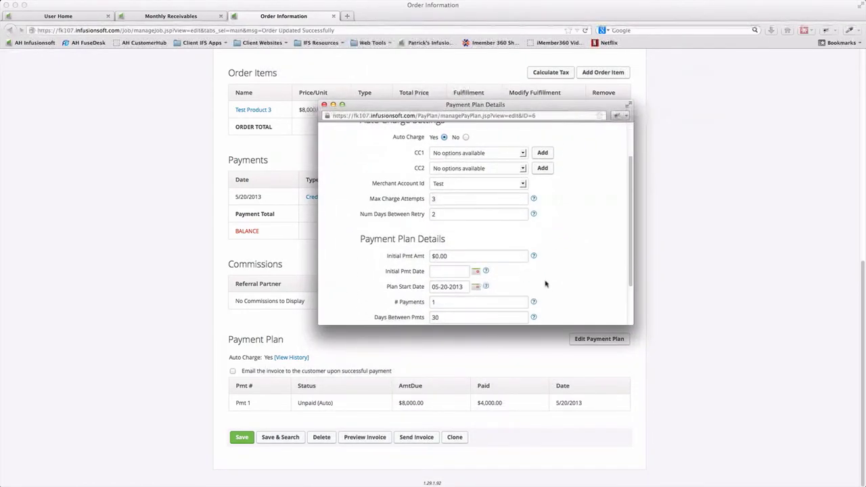
scroll(541, 276, down, 3)
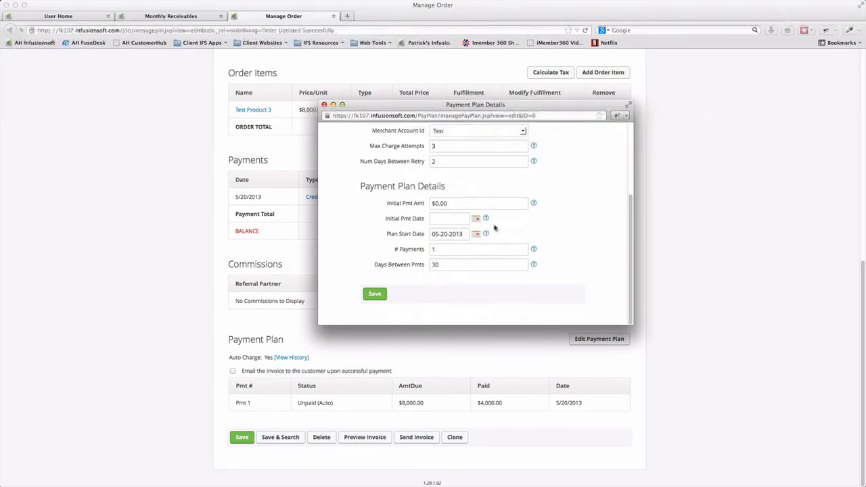
scroll(463, 236, up, 1)
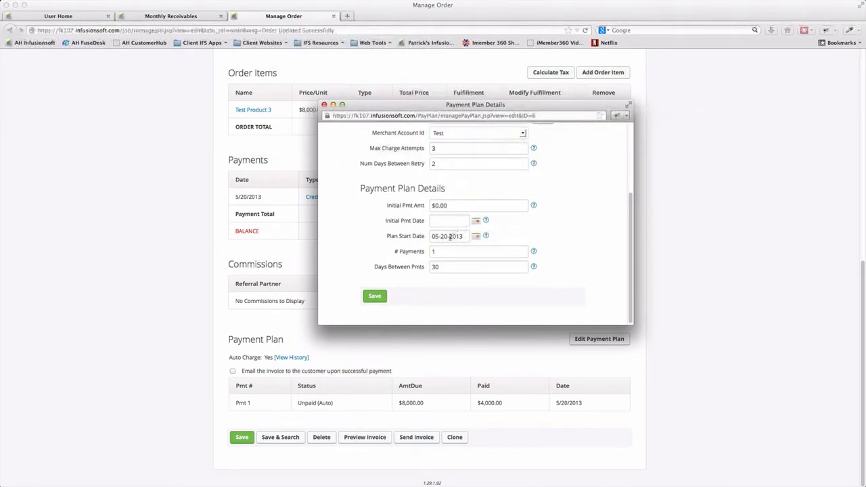
double_click(433, 251)
text(2)
click(458, 269)
- Set the payment plan's initial payment date to 05-20-2013, leaving the initial payment amount at $0.00
scroll(448, 288, up, 2)
scroll(574, 254, up, 1)
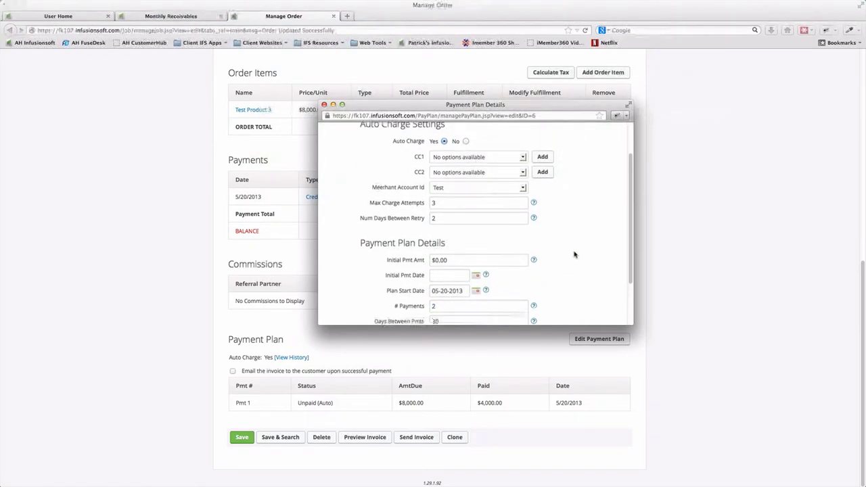
scroll(574, 254, down, 1)
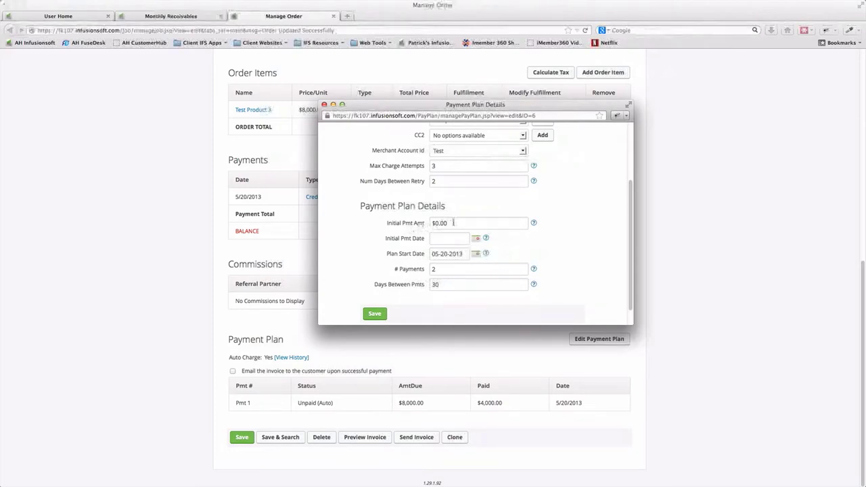
drag(452, 223, 430, 223)
click(439, 238)
click(479, 240)
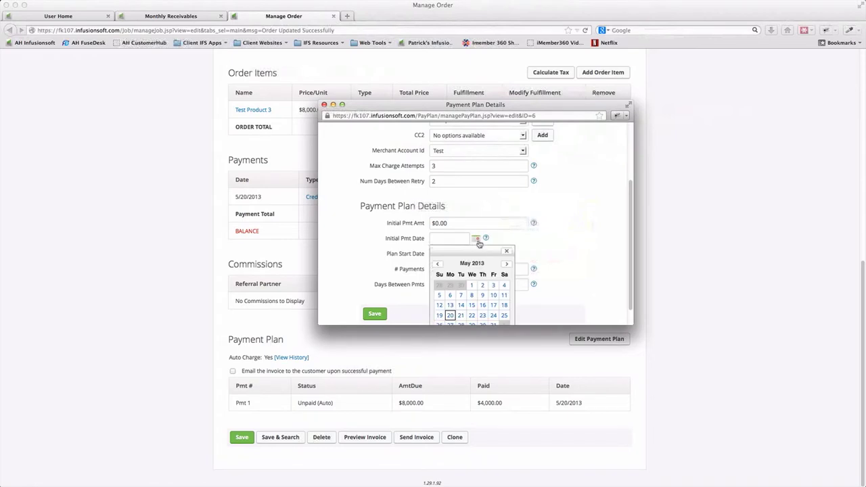
click(448, 313)
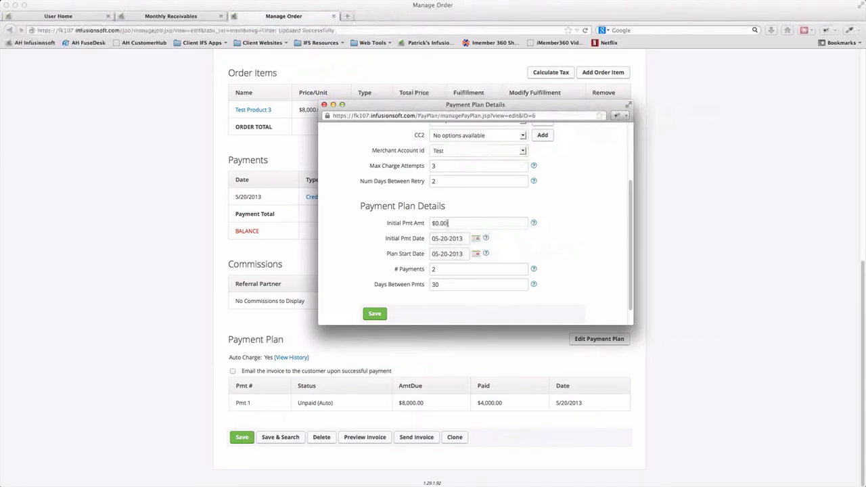
drag(449, 222, 424, 223)
click(486, 245)
- Set Auto Charge to No for the payment plan and save the plan
scroll(526, 265, up, 3)
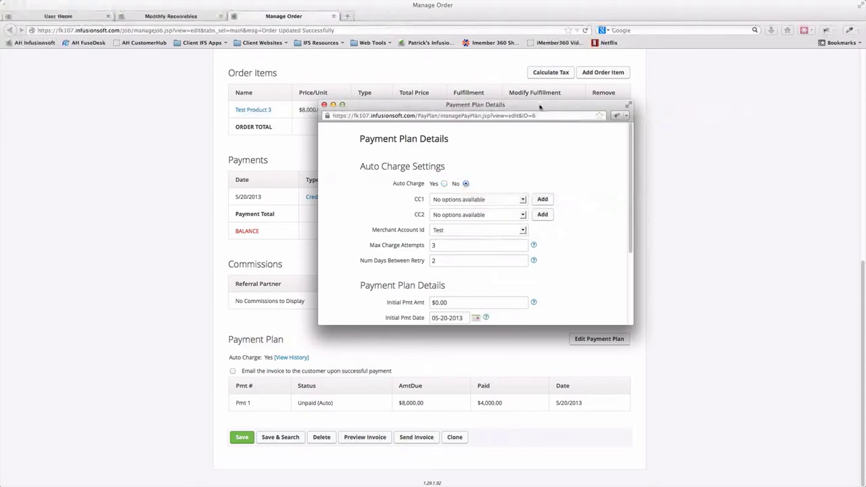
drag(540, 107, 575, 89)
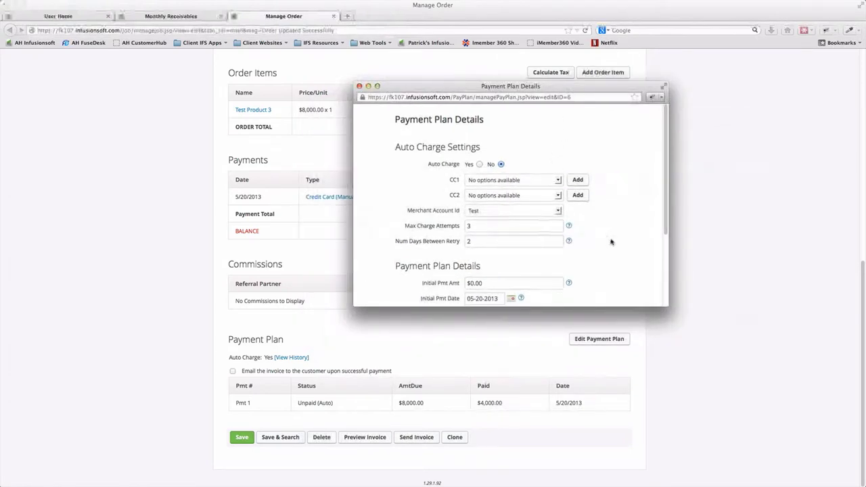
scroll(613, 218, down, 3)
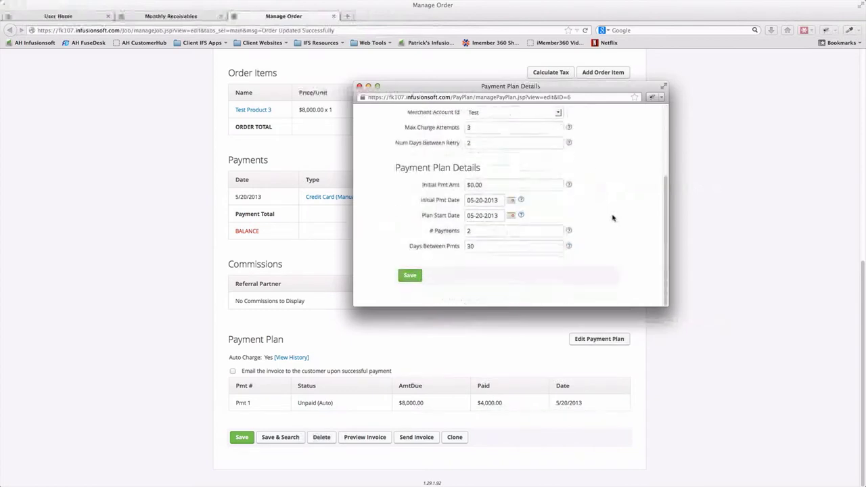
click(410, 276)
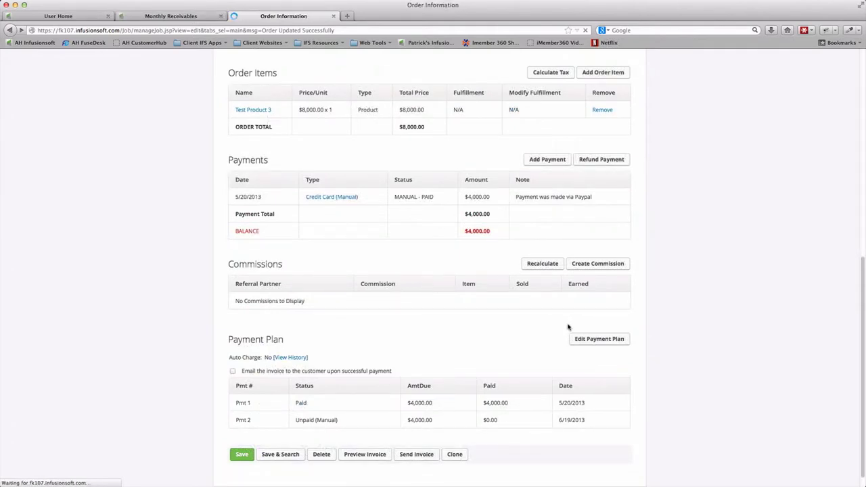
scroll(578, 328, down, 1)
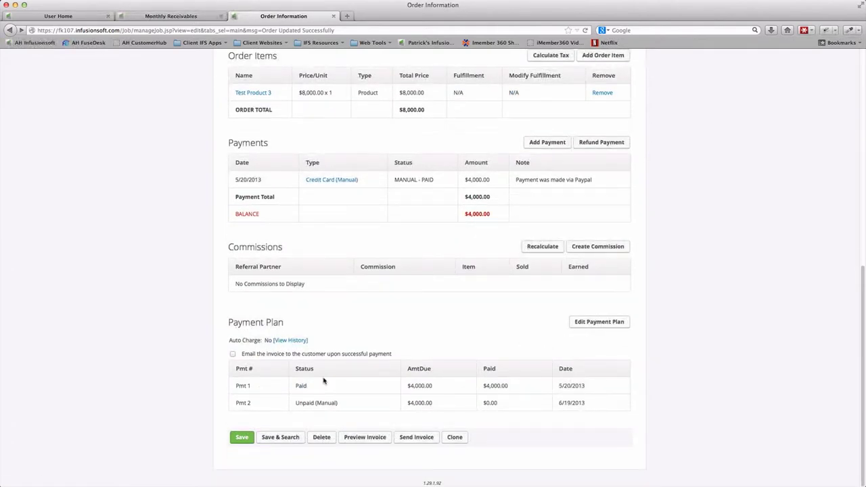
- Review the payment plan's two installments, their dates and the Auto Charge setting against the order's recorded payments
drag(560, 385, 566, 403)
click(560, 403)
click(611, 394)
scroll(527, 318, up, 1)
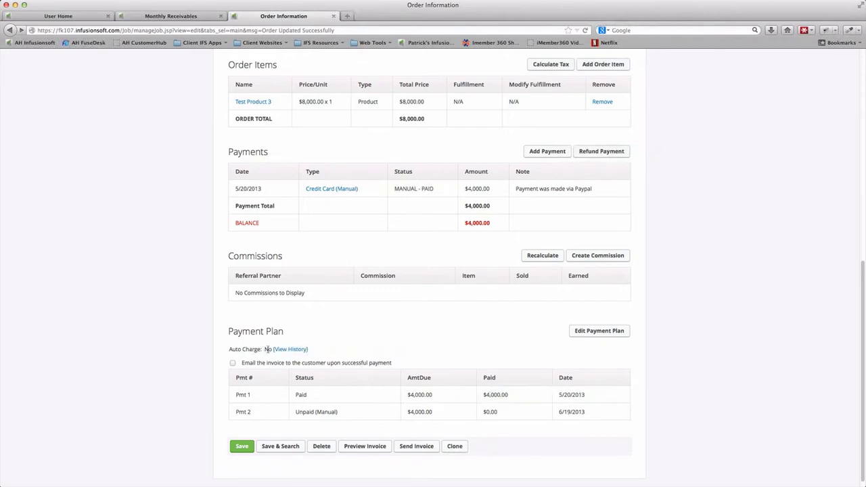
scroll(413, 332, up, 5)
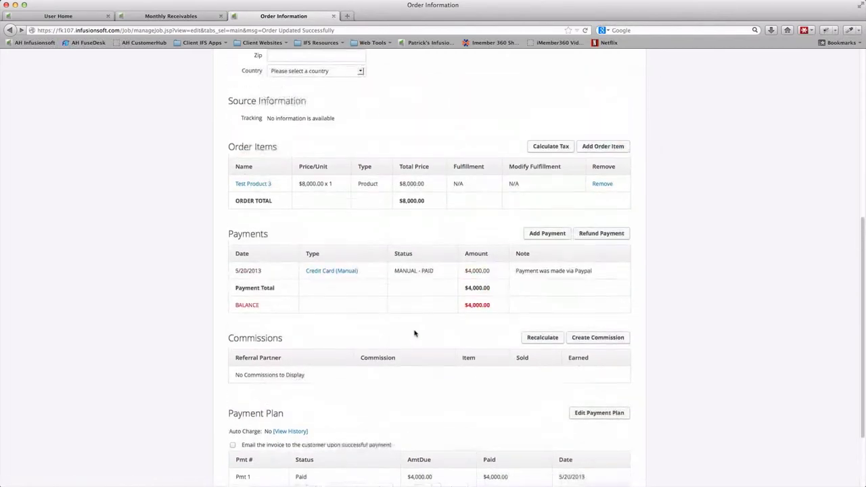
scroll(375, 410, down, 5)
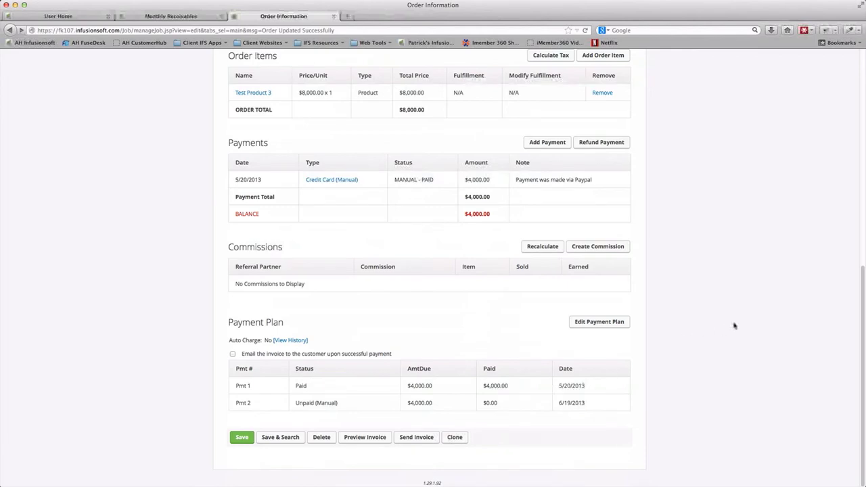
- Check the order from its contact information down to its payment plan and save the order
scroll(738, 329, up, 10)
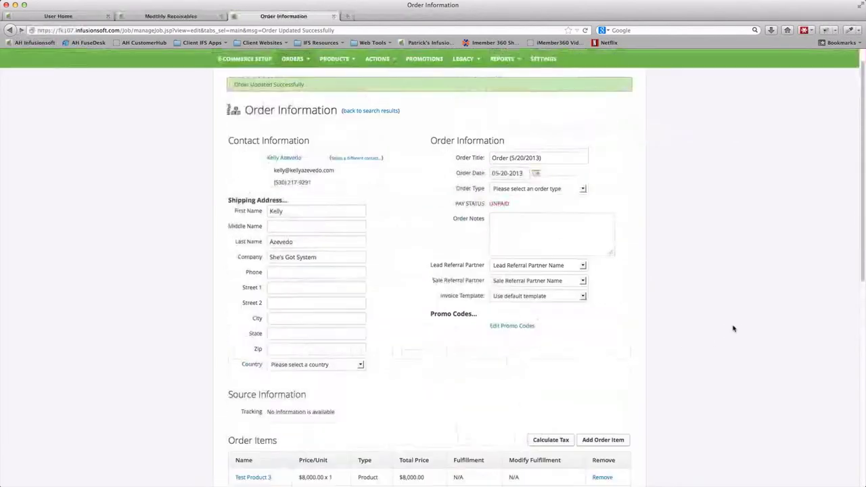
scroll(733, 329, down, 10)
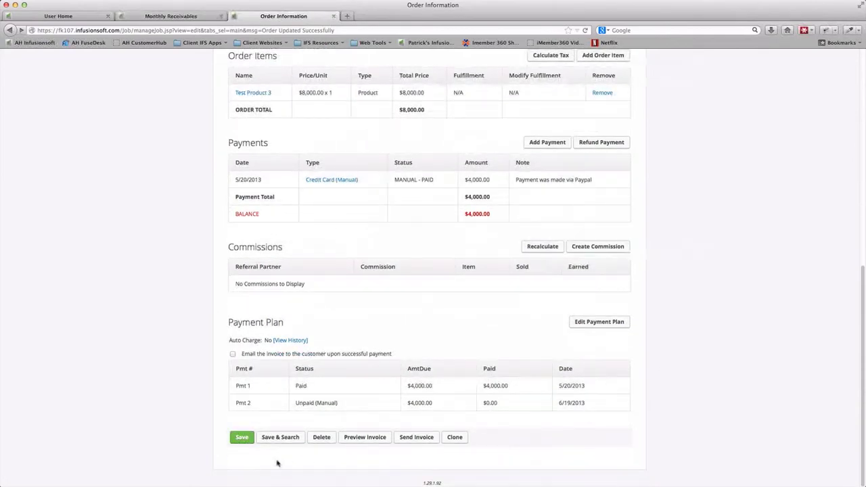
click(241, 437)
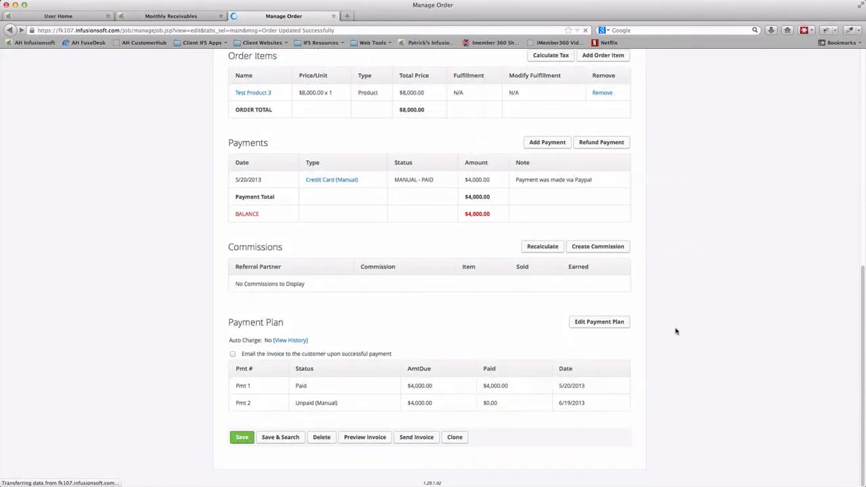